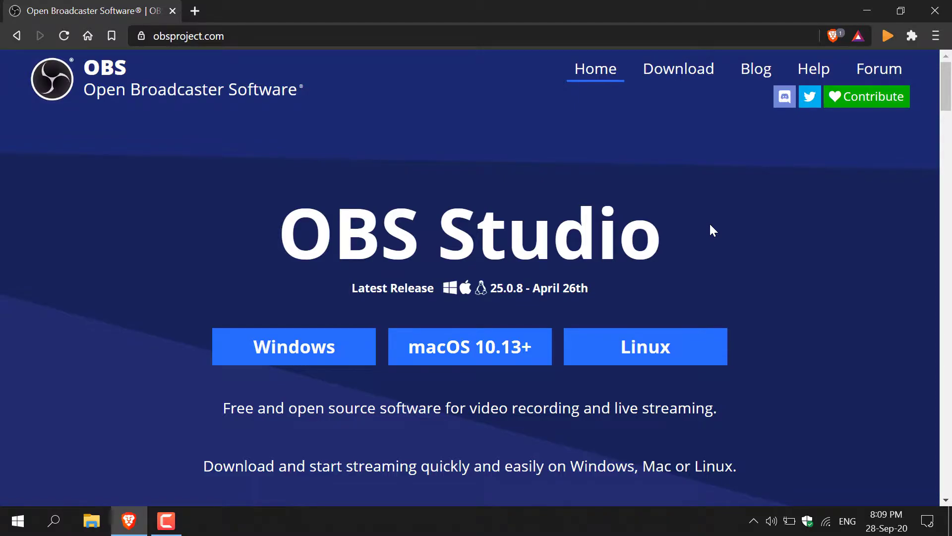
# Download the OBS Studio 25.0.8 Windows installer in Brave and show the downloaded file's options
pyautogui.click(501, 36)
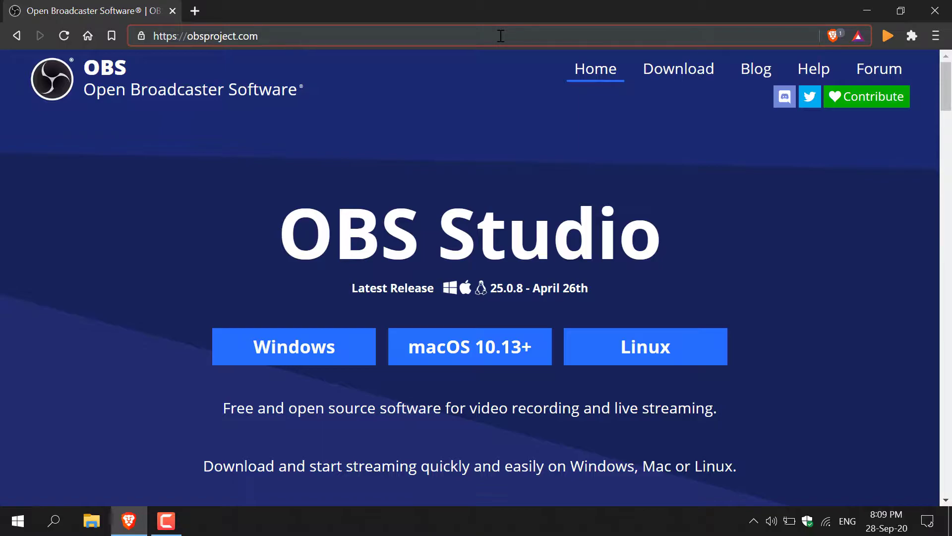
pyautogui.click(702, 283)
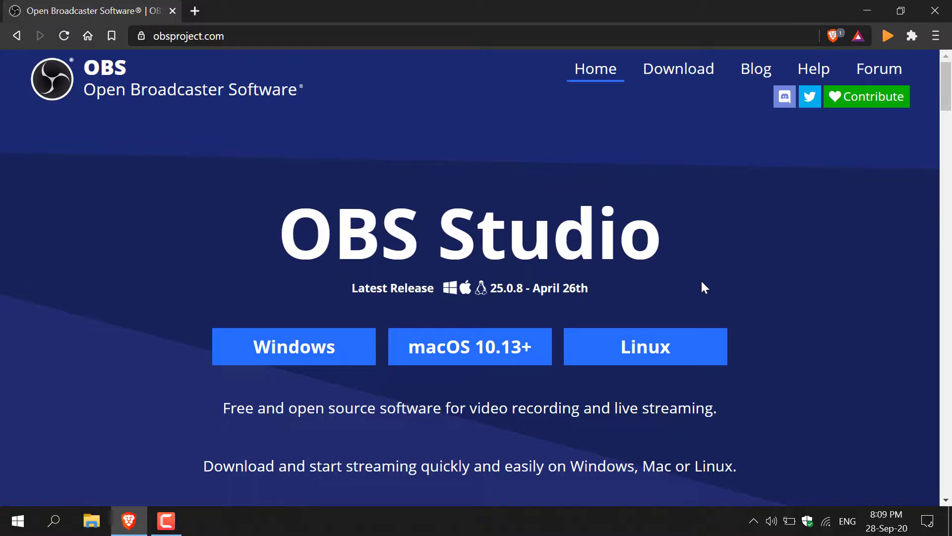
pyautogui.click(332, 347)
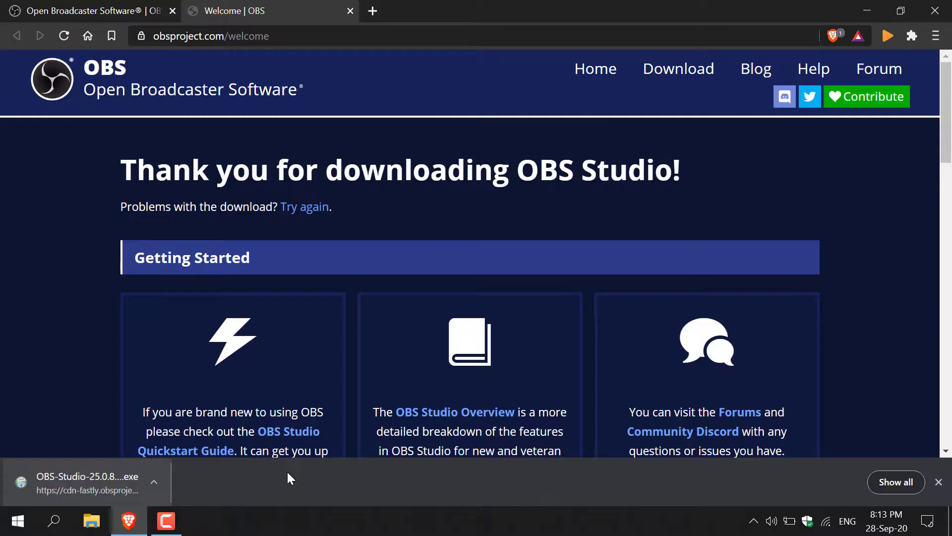
pyautogui.click(158, 484)
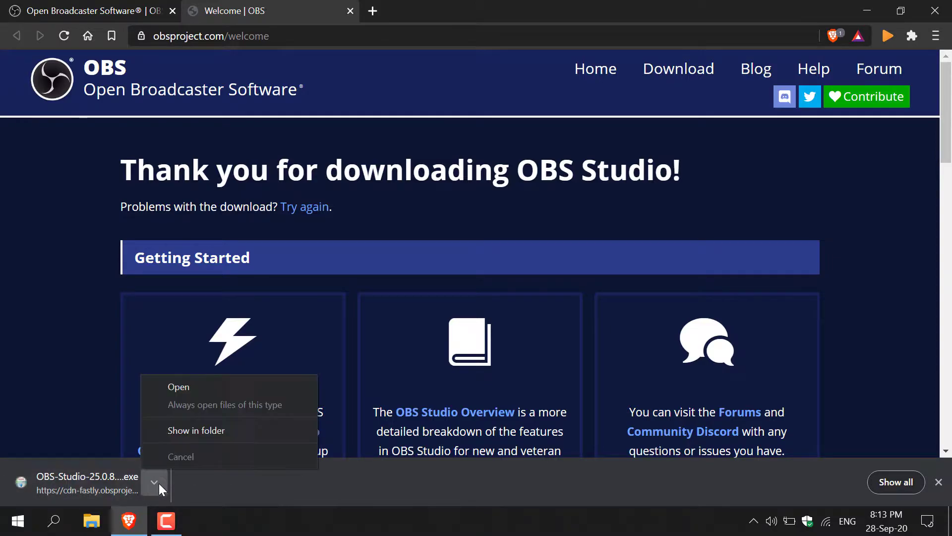
# Run the installer, accept the license, install to C:\Program Files\obs-studio, and launch OBS
pyautogui.click(213, 392)
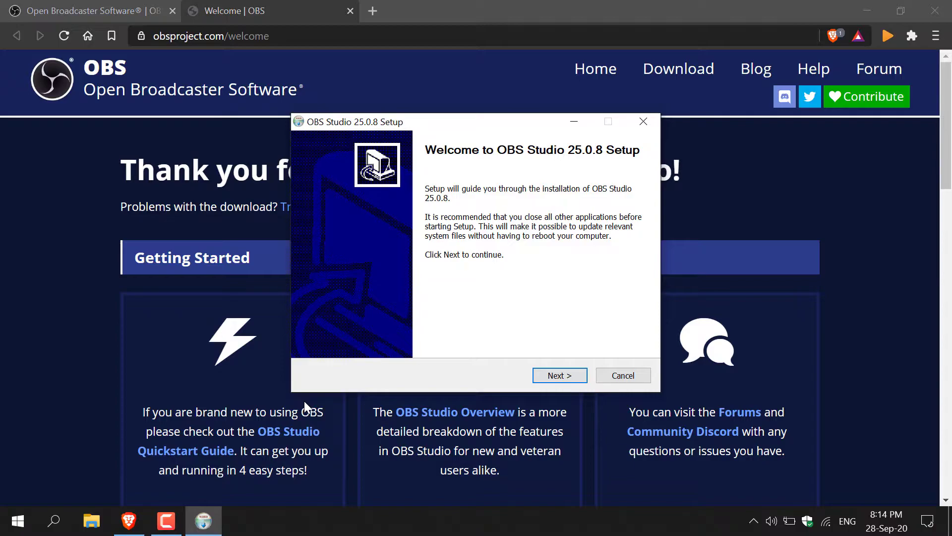
pyautogui.click(556, 377)
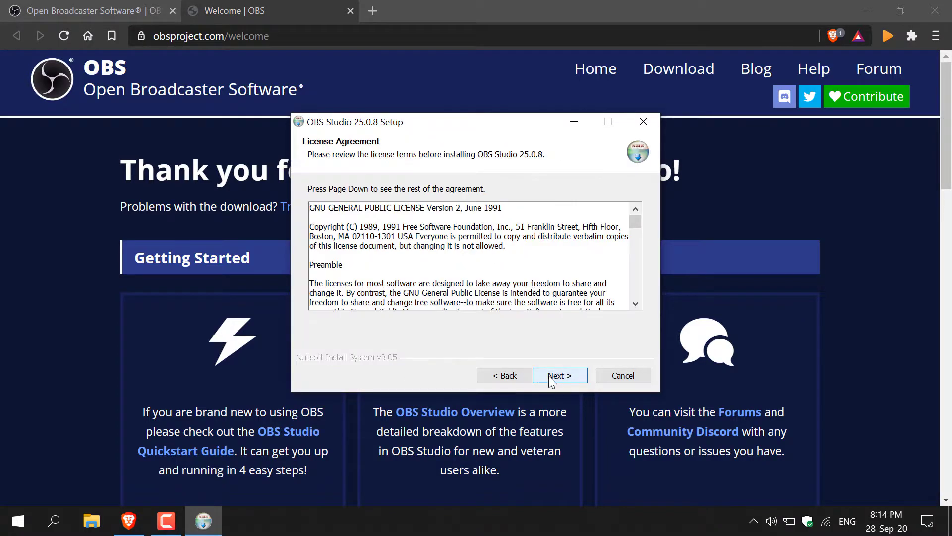
pyautogui.click(552, 377)
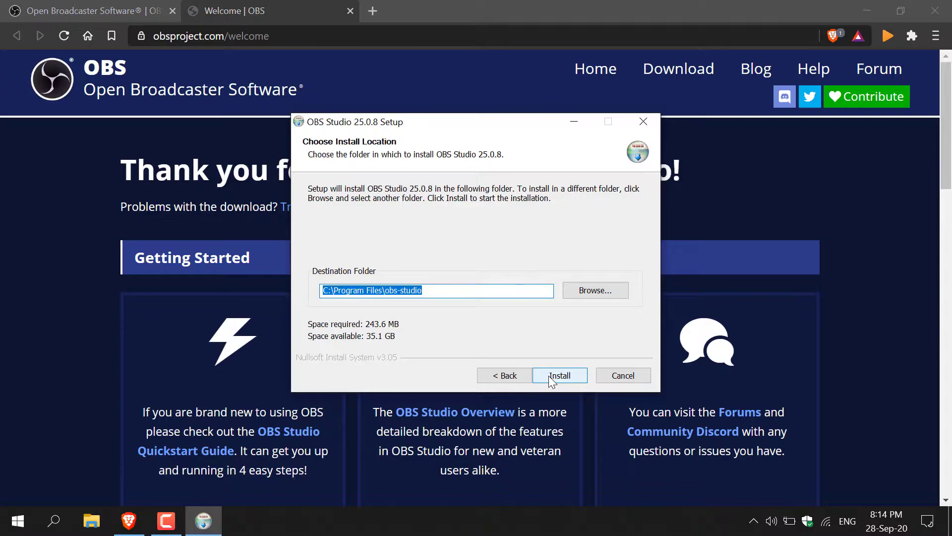
pyautogui.click(550, 377)
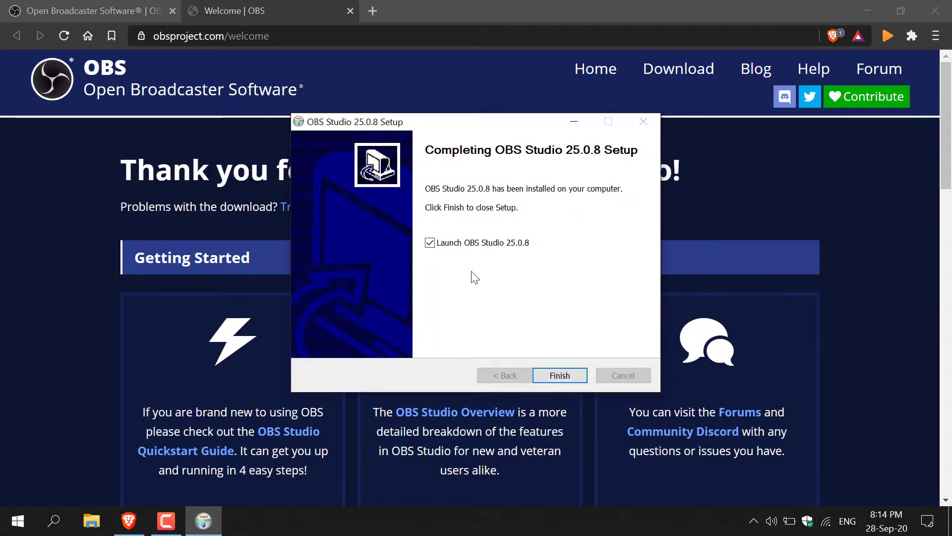
pyautogui.click(555, 376)
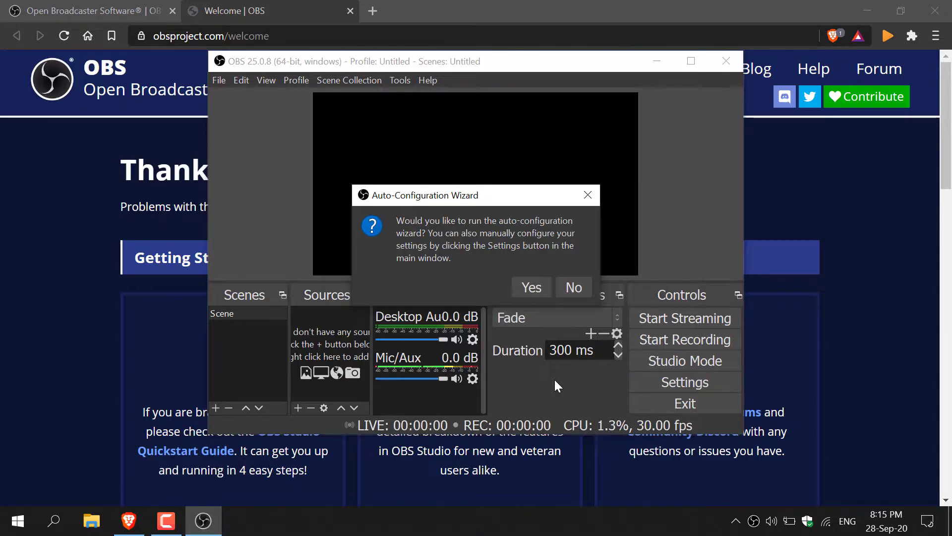
# Run the auto-configuration wizard optimized for recording only at 60 FPS and apply the results
pyautogui.click(527, 291)
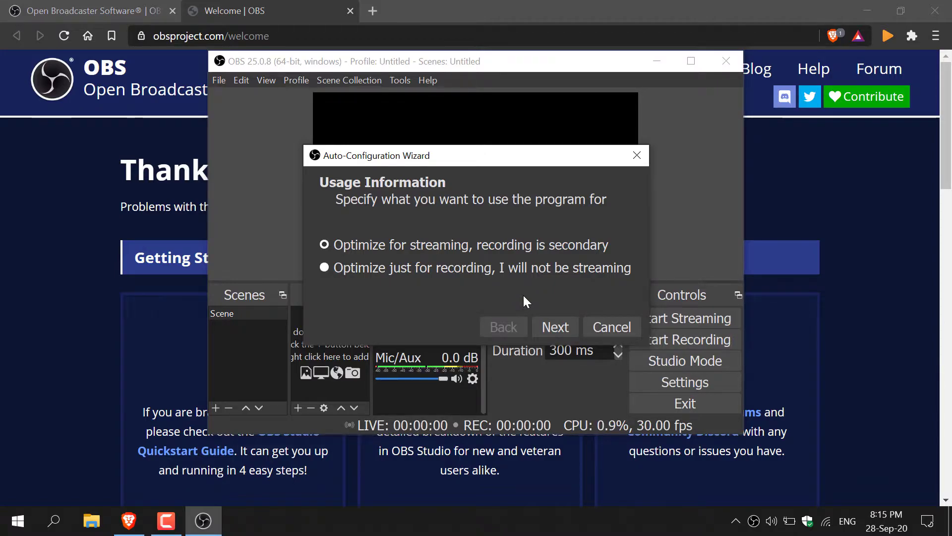
pyautogui.click(452, 267)
pyautogui.click(541, 326)
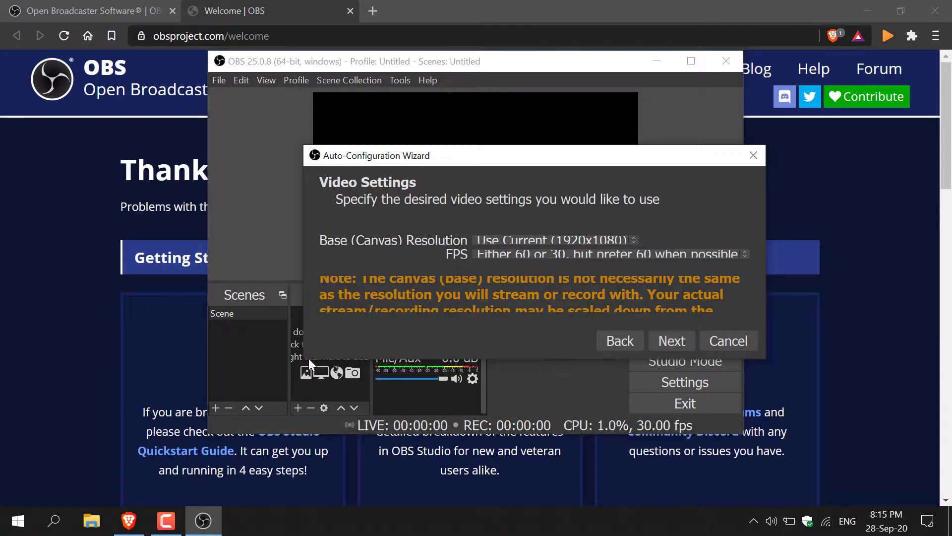
pyautogui.moveTo(309, 359); pyautogui.dragTo(182, 410)
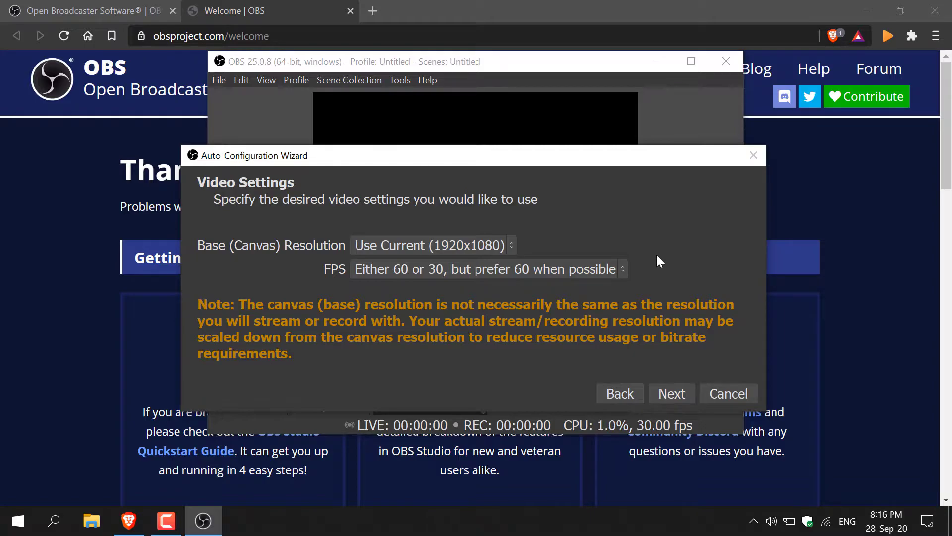
pyautogui.click(623, 271)
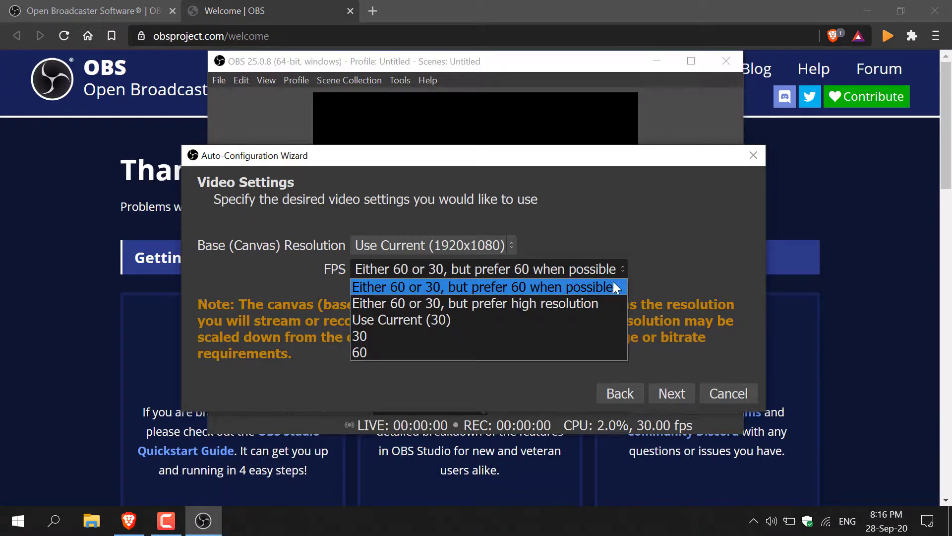
pyautogui.click(513, 352)
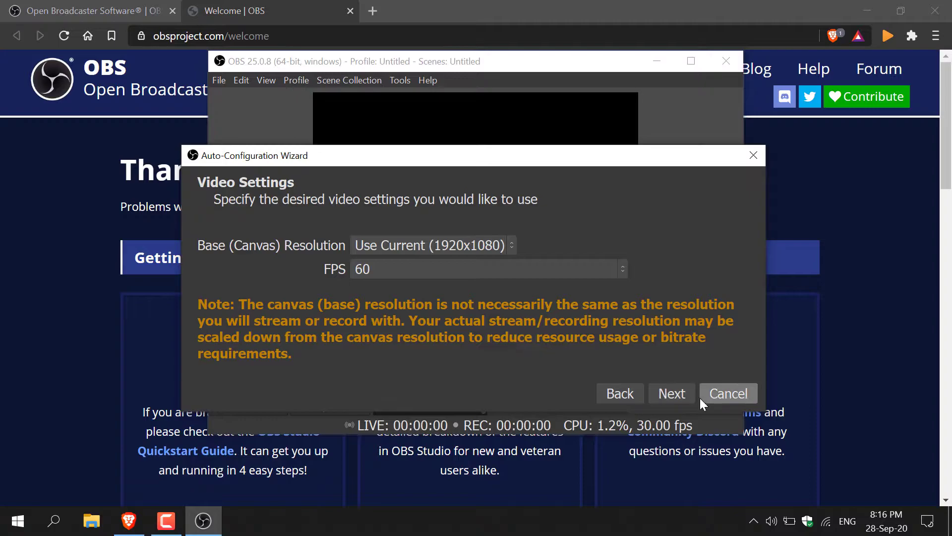
pyautogui.click(685, 398)
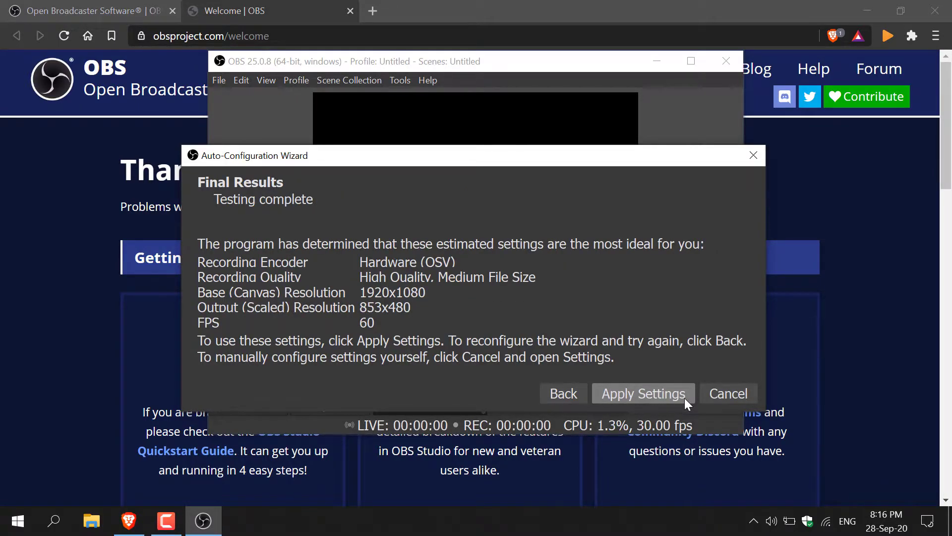
pyautogui.click(685, 398)
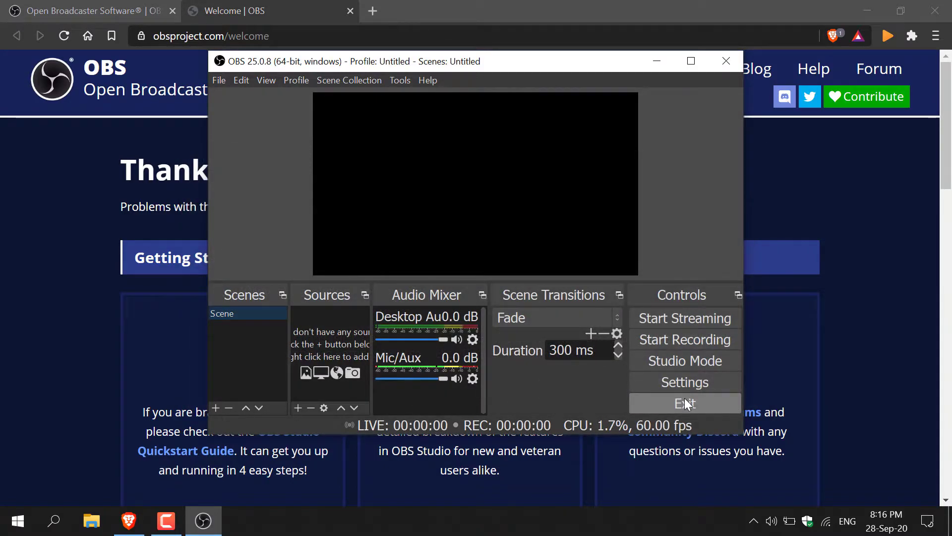
# Maximize OBS and set the Output recording path to the Desktop folder
pyautogui.click(697, 64)
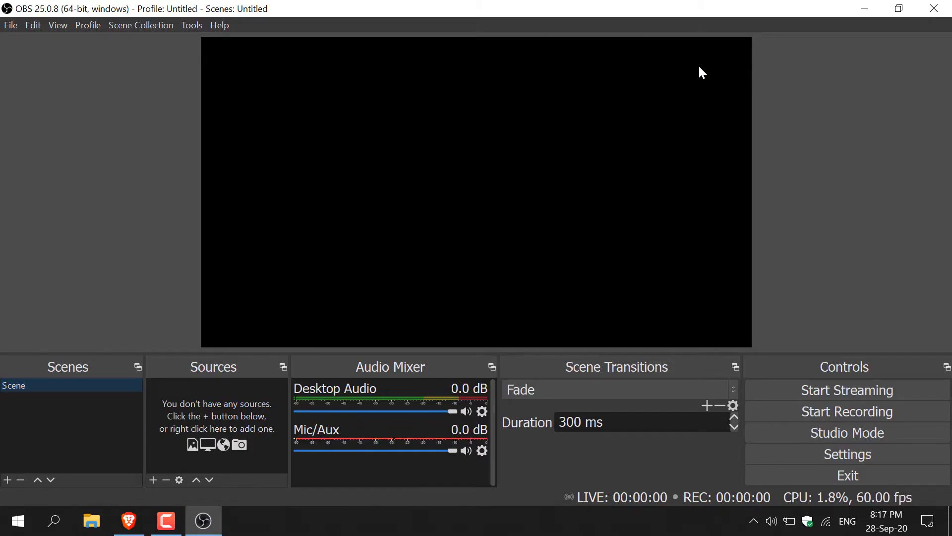
pyautogui.click(835, 455)
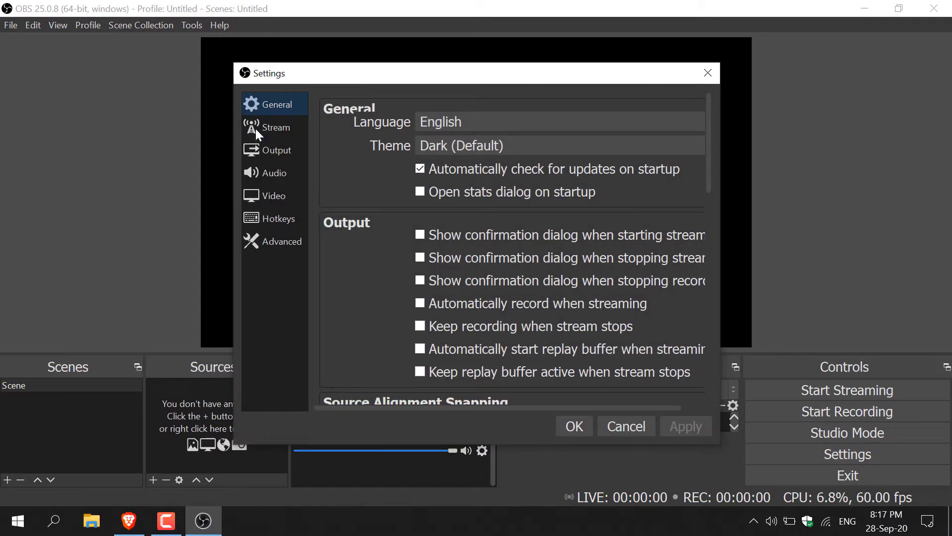
pyautogui.click(272, 154)
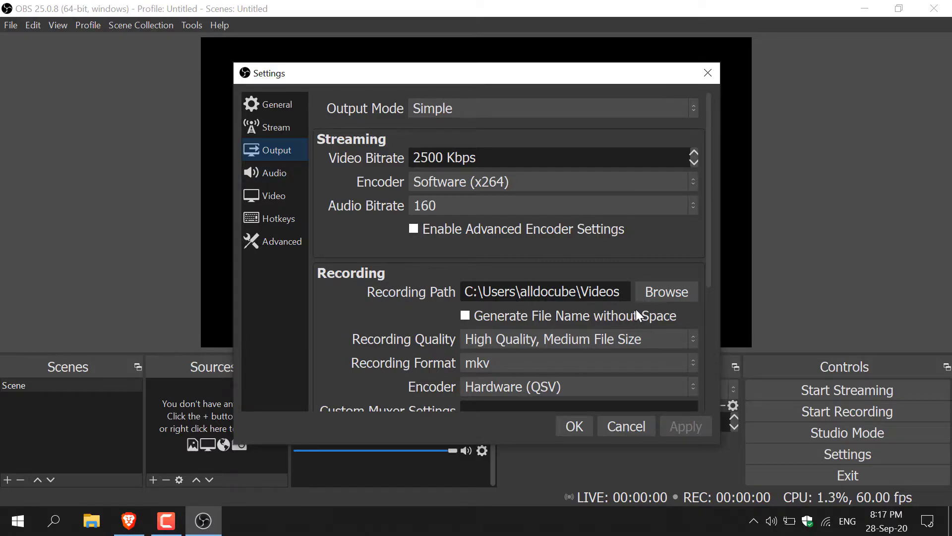
pyautogui.click(653, 290)
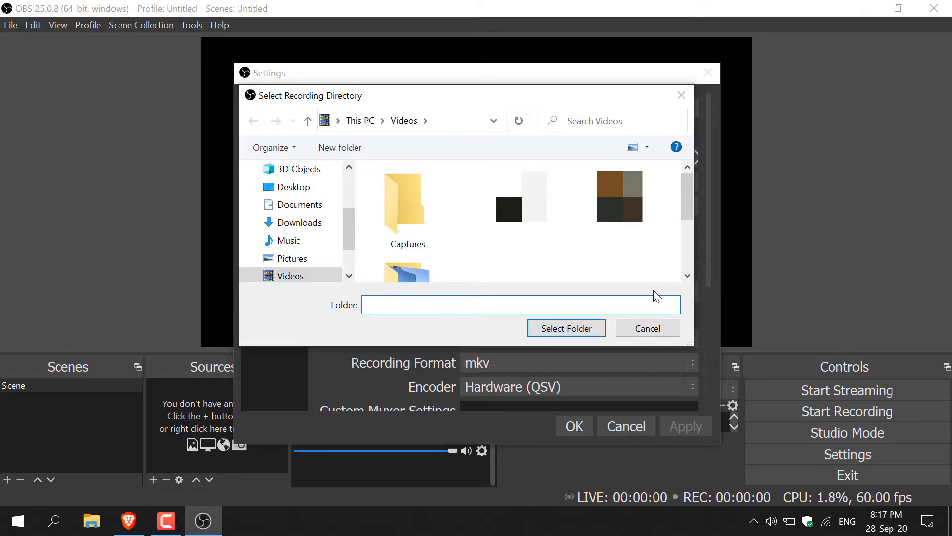
pyautogui.click(331, 187)
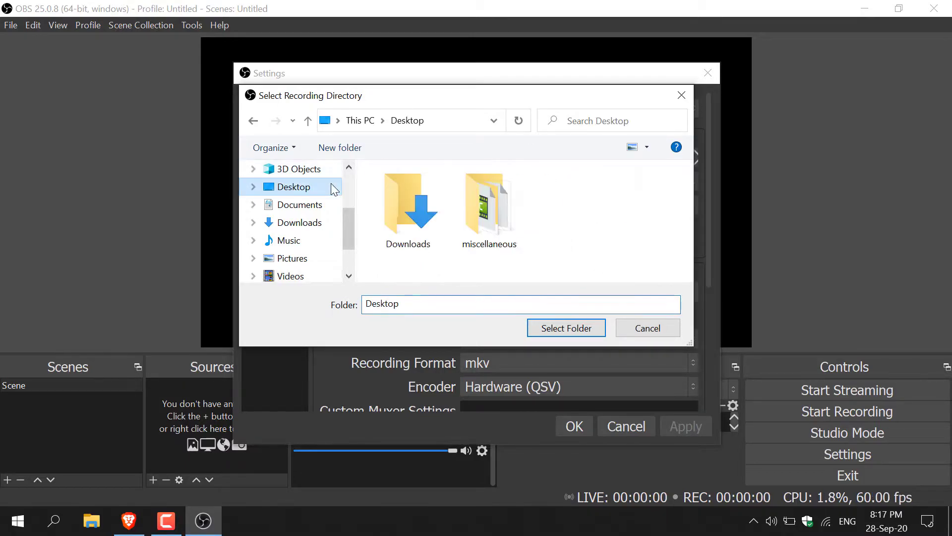
pyautogui.click(577, 328)
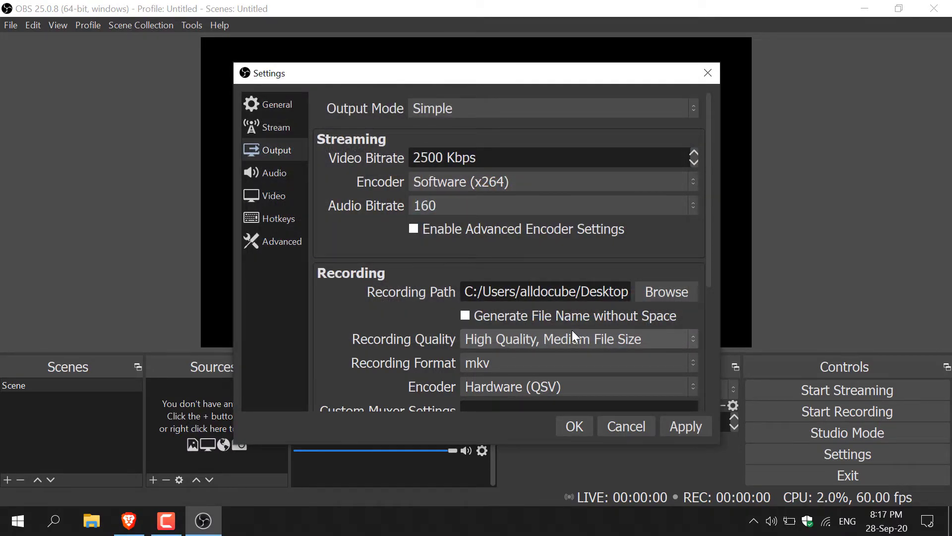
pyautogui.click(679, 425)
pyautogui.click(571, 430)
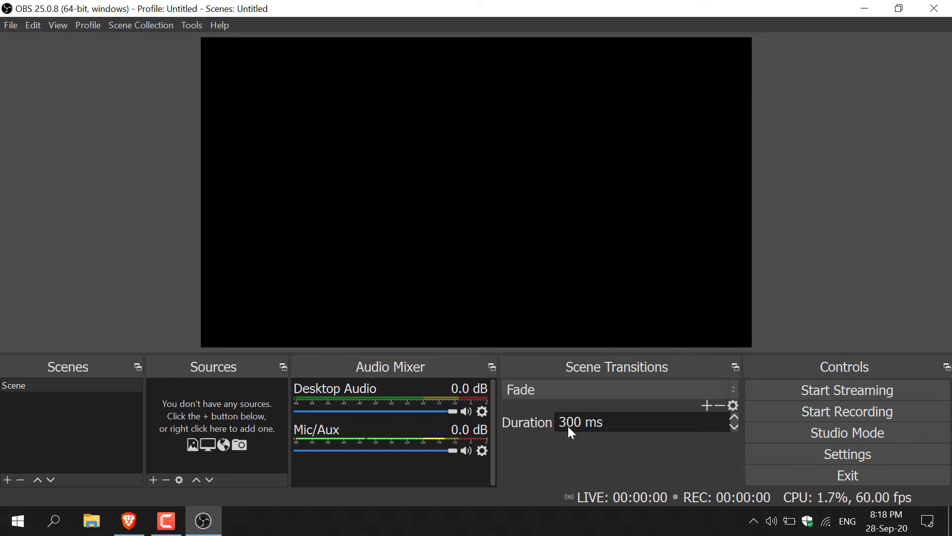
# Add an Audio Input Capture source from the Sources menu, naming it 'Mic 1'
pyautogui.rightClick(235, 418)
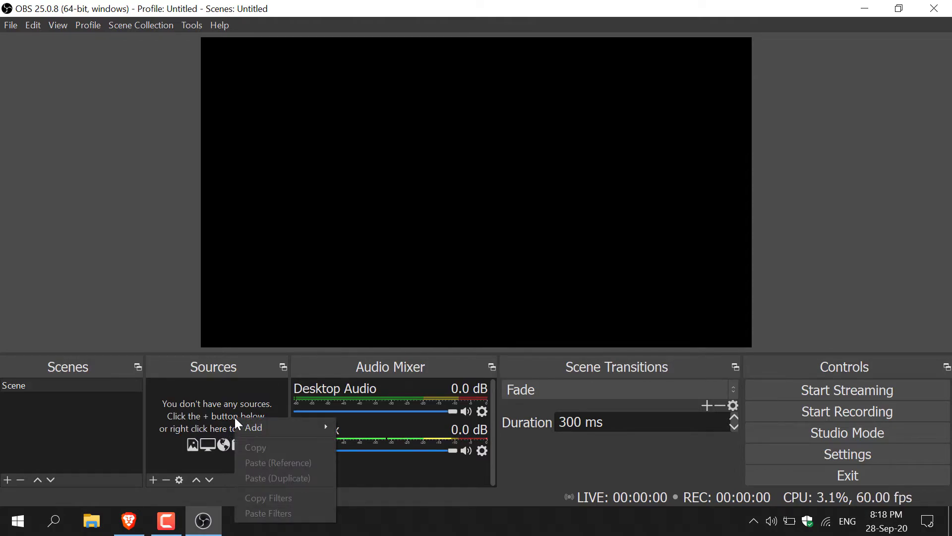
pyautogui.moveTo(250, 427)
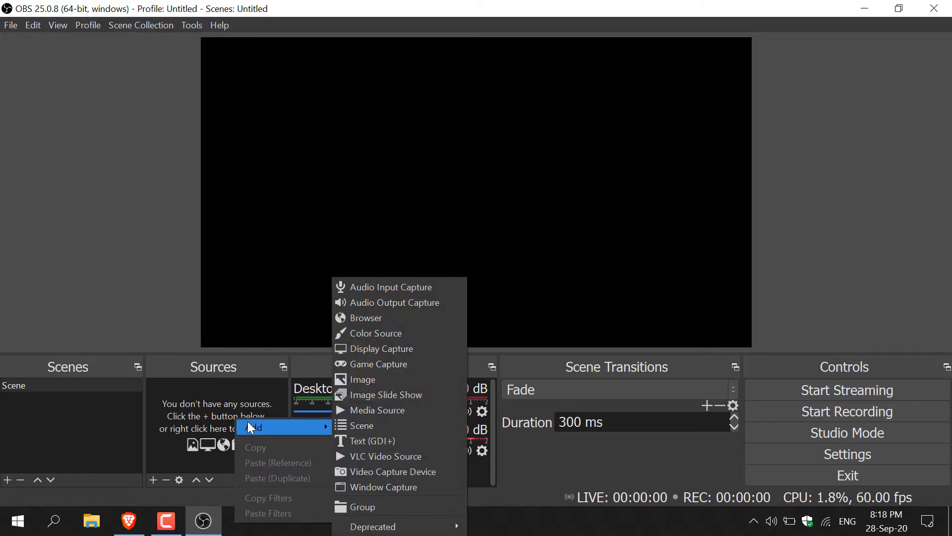
pyautogui.click(410, 288)
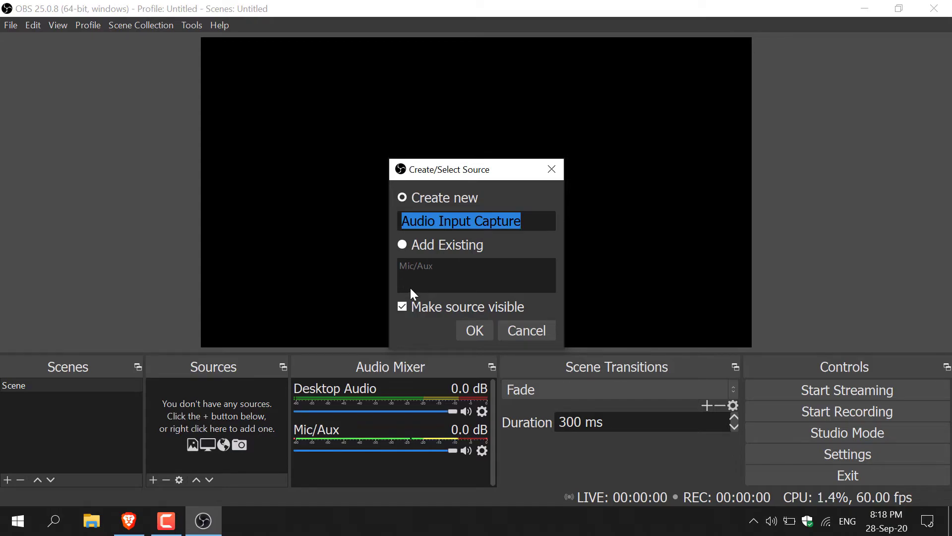
pyautogui.write('Mic 1')
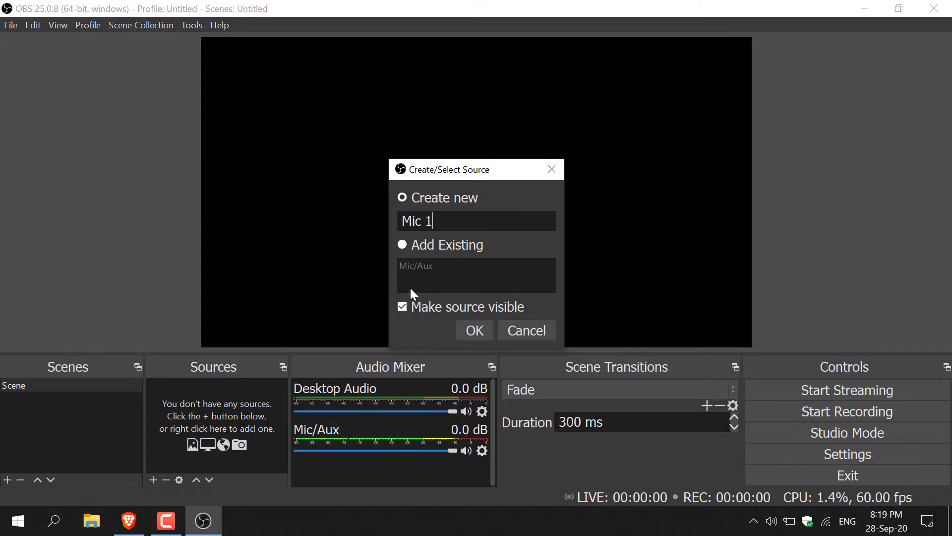
# Create Mic 1 with its device set to Headset Microphone (Microsoft LifeChat LX-3000)
pyautogui.click(466, 330)
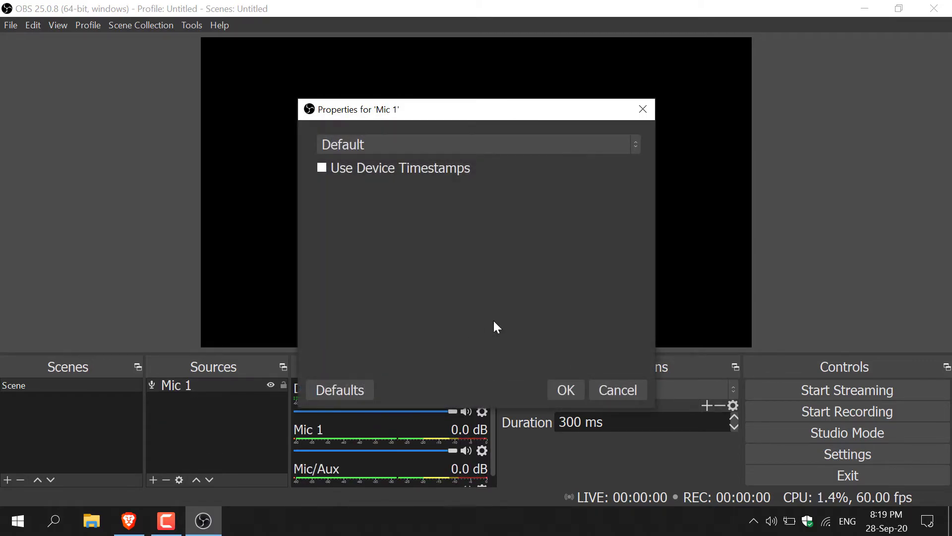
pyautogui.click(636, 157)
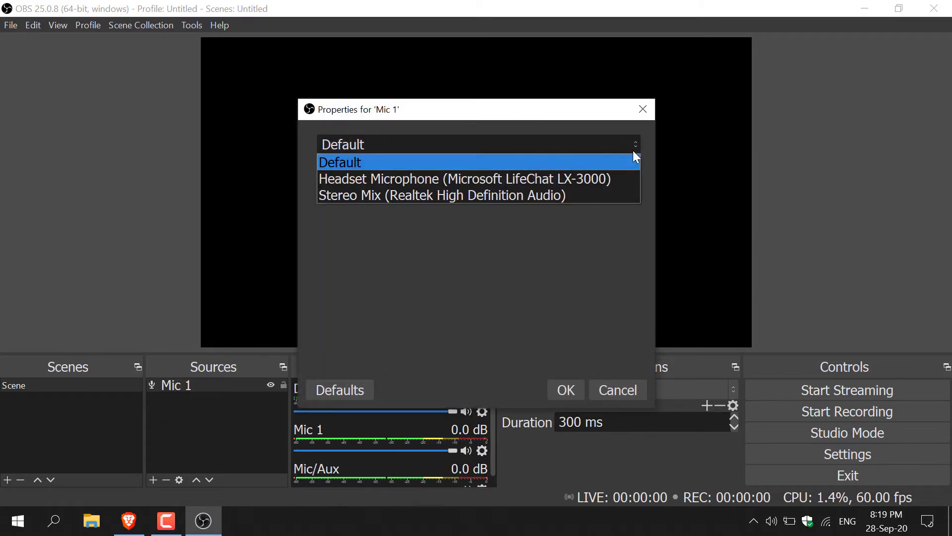
pyautogui.click(616, 183)
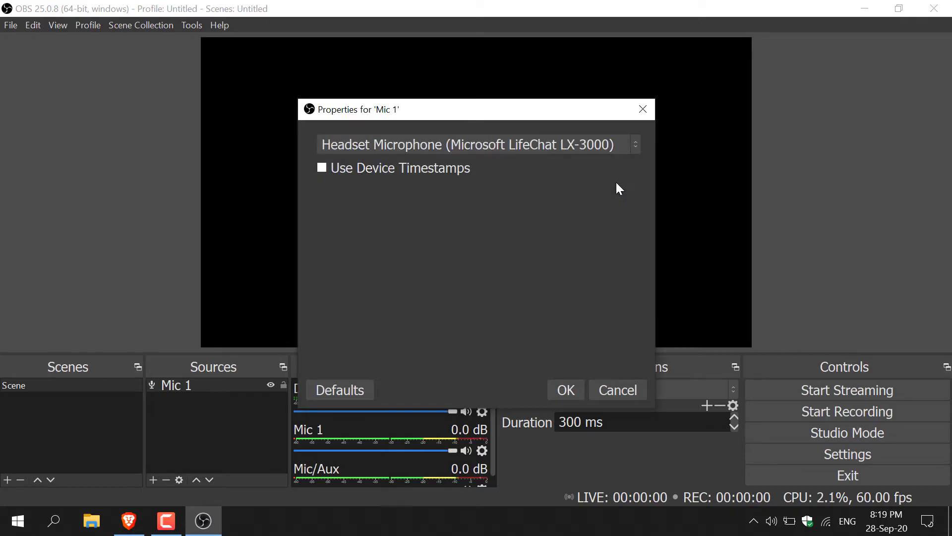
pyautogui.click(558, 391)
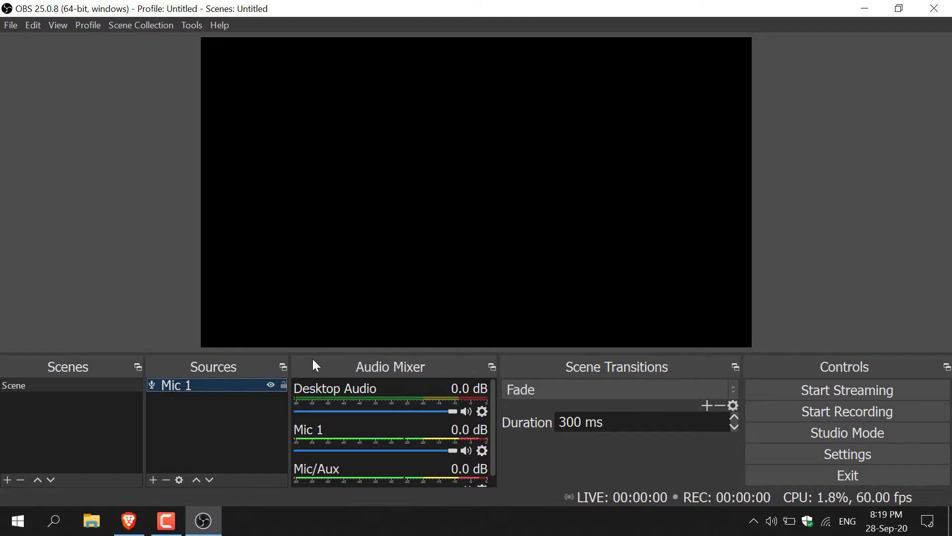
# Add a Display Capture source, replacing its default name with 'Monitor 1'
pyautogui.rightClick(219, 417)
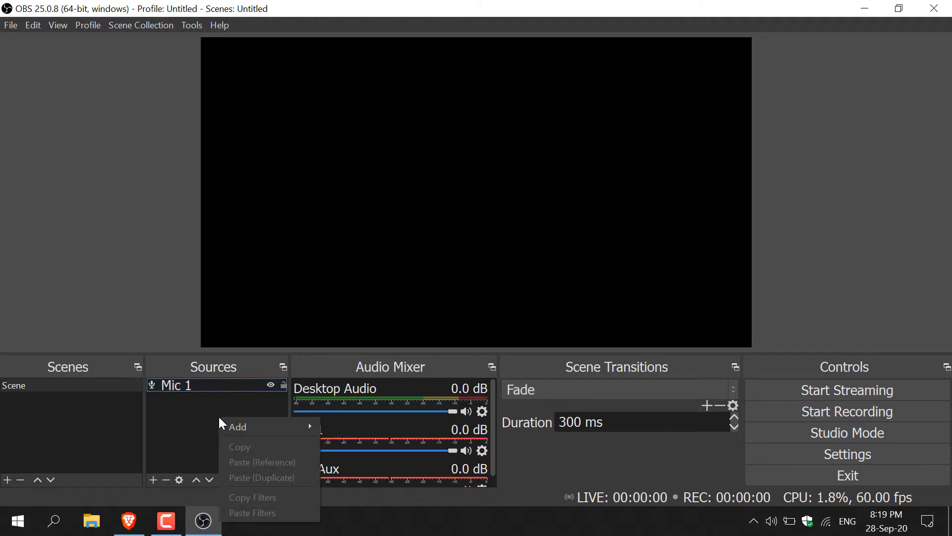
pyautogui.moveTo(261, 427)
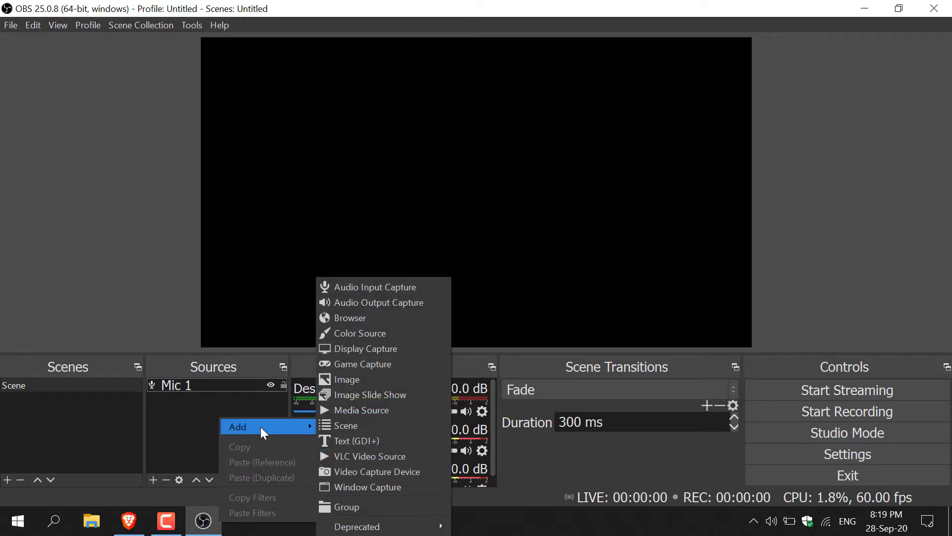
pyautogui.click(389, 349)
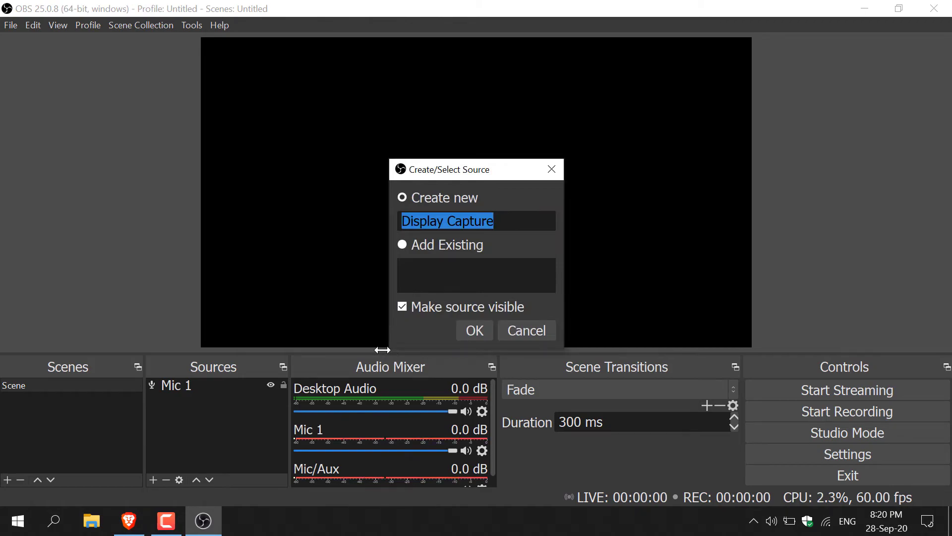
pyautogui.press('BackSpace')
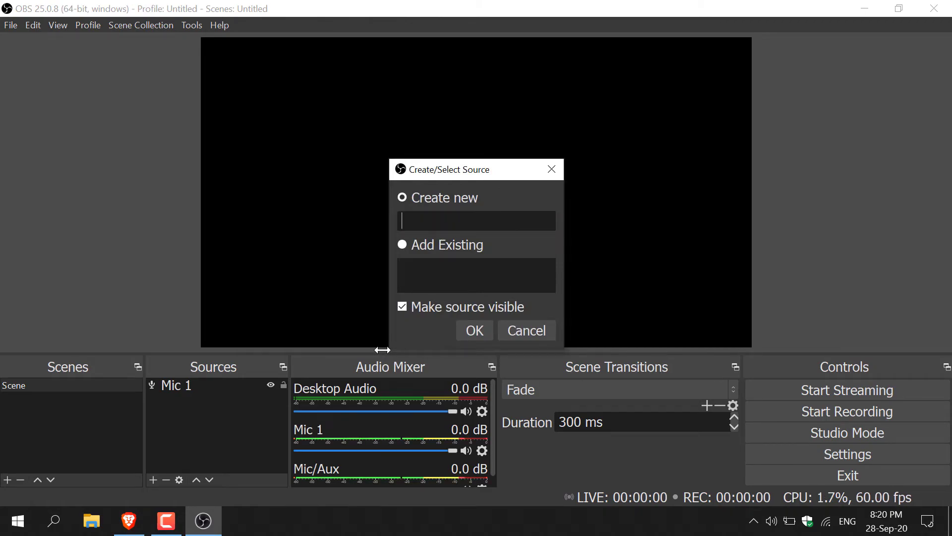
pyautogui.write('Monitor 1')
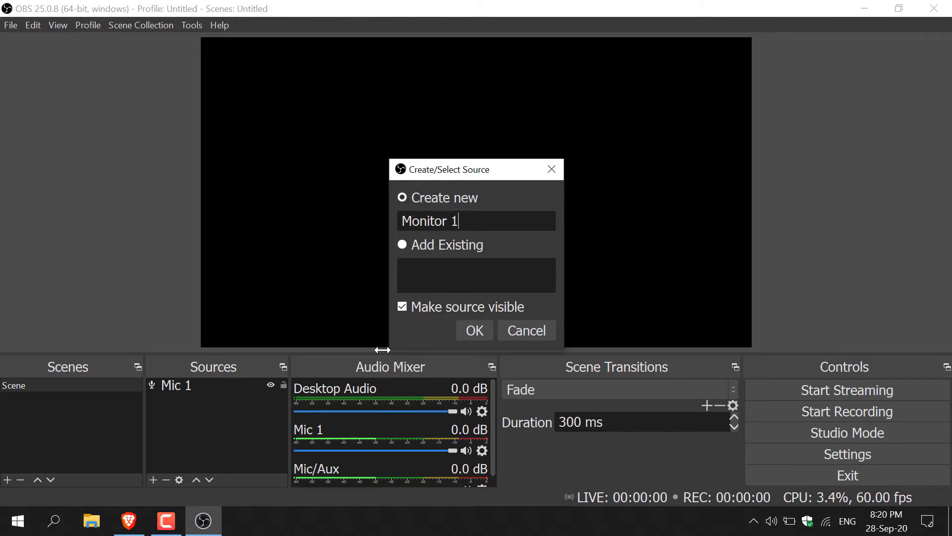
# Create Monitor 1, keeping Display 1 (1920x1080) with cursor capture
pyautogui.click(465, 332)
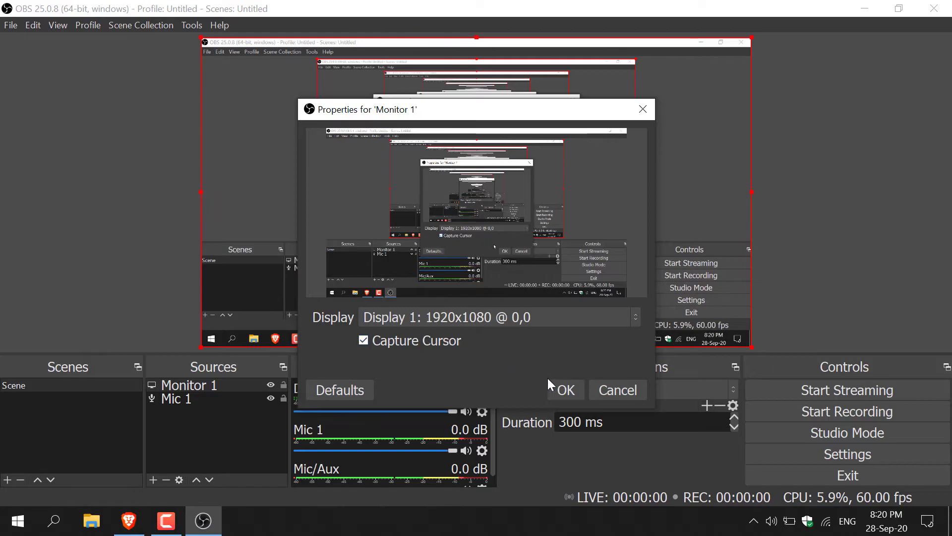
pyautogui.click(565, 390)
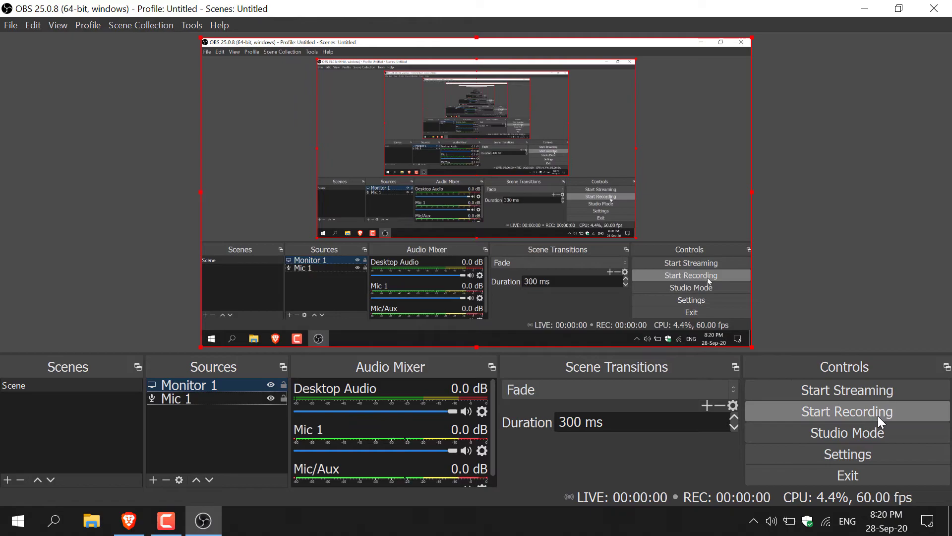
# Record about 55 seconds of the desktop with OBS and the browser minimized, then stop
pyautogui.click(897, 415)
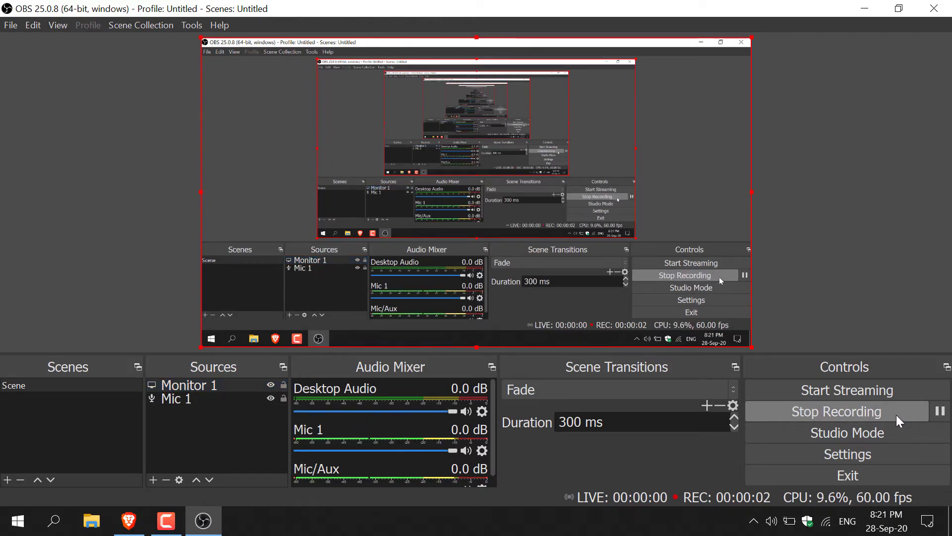
pyautogui.click(870, 6)
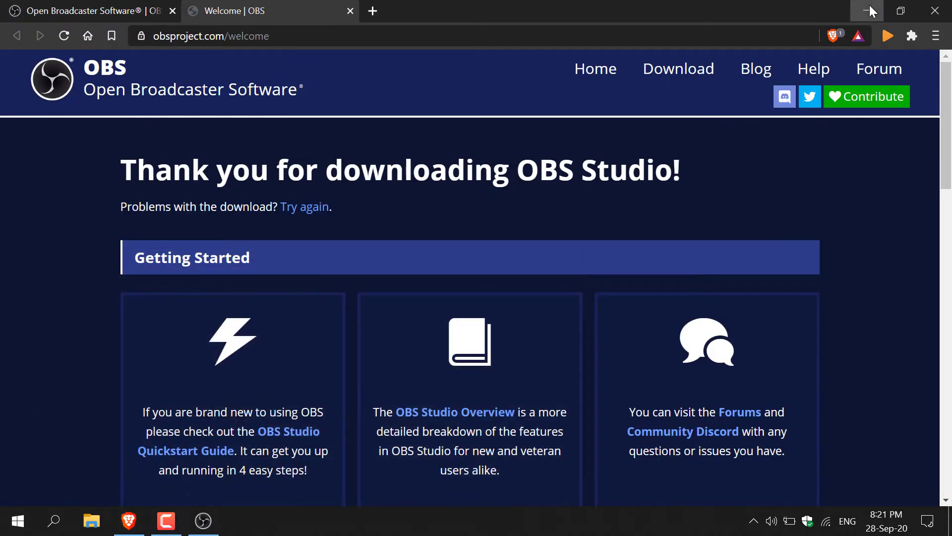
pyautogui.click(870, 10)
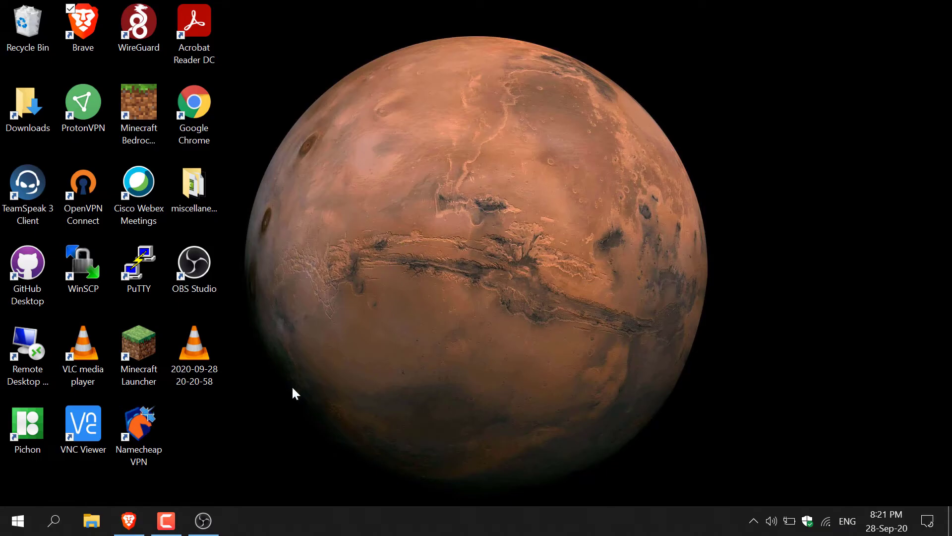
pyautogui.click(202, 520)
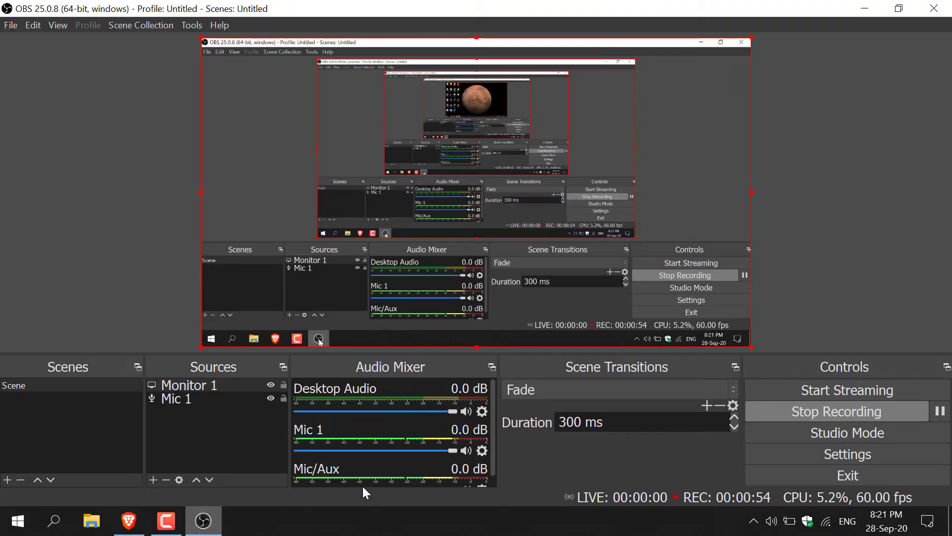
pyautogui.click(877, 410)
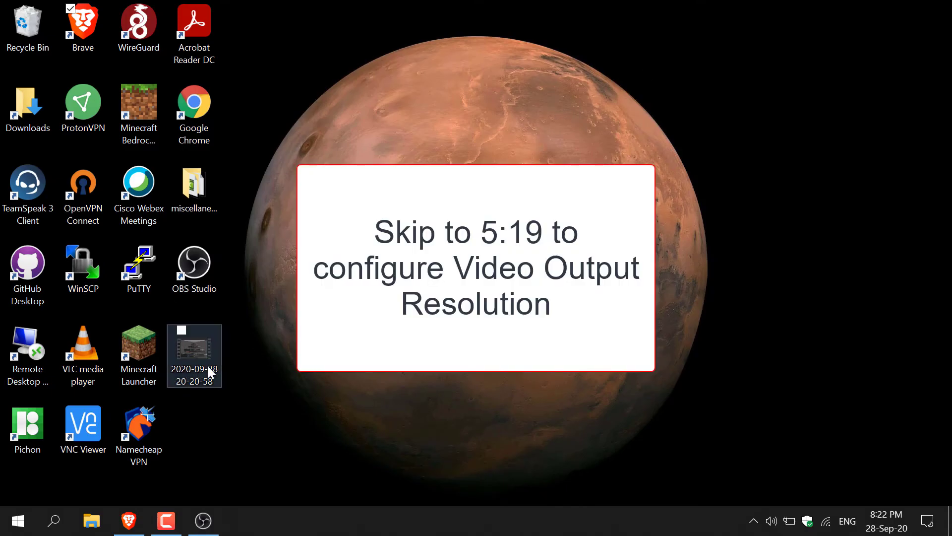
pyautogui.doubleClick(209, 367)
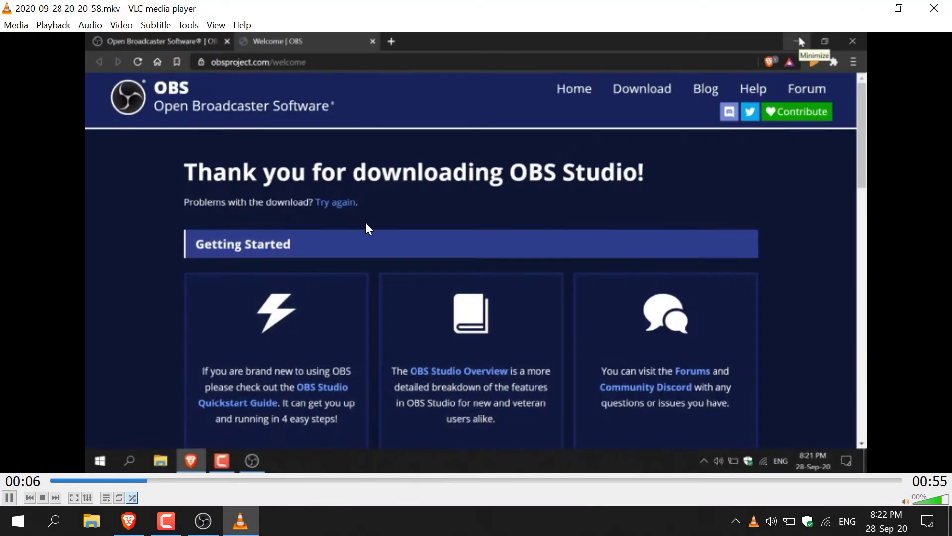
pyautogui.click(924, 9)
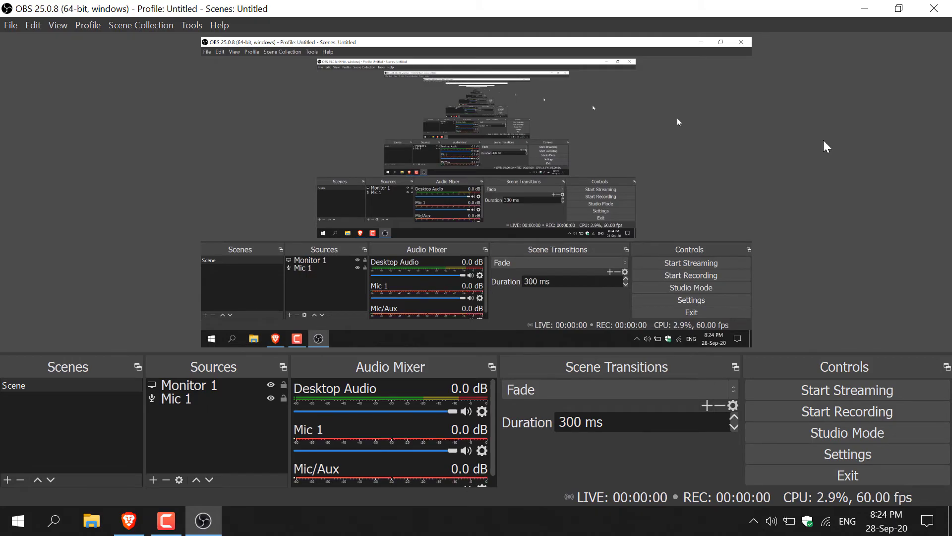
# In Video settings, set Output (Scaled) Resolution to 1920x1080 instead of 853x480 and apply
pyautogui.click(870, 459)
pyautogui.click(275, 199)
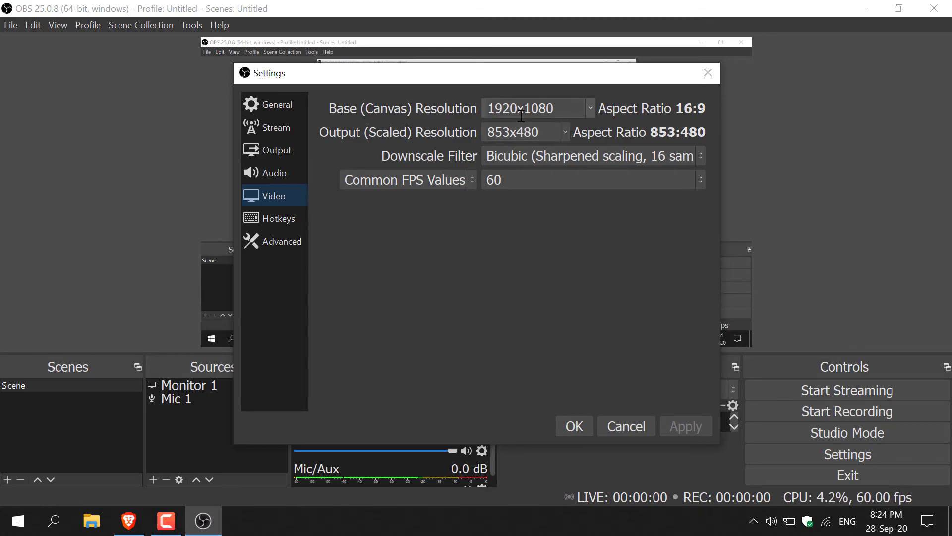
pyautogui.click(565, 133)
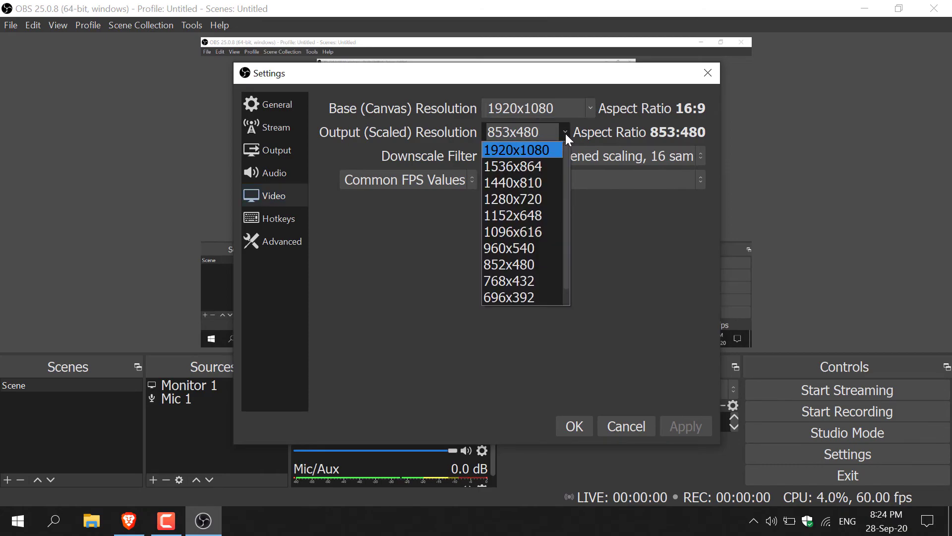
pyautogui.click(534, 151)
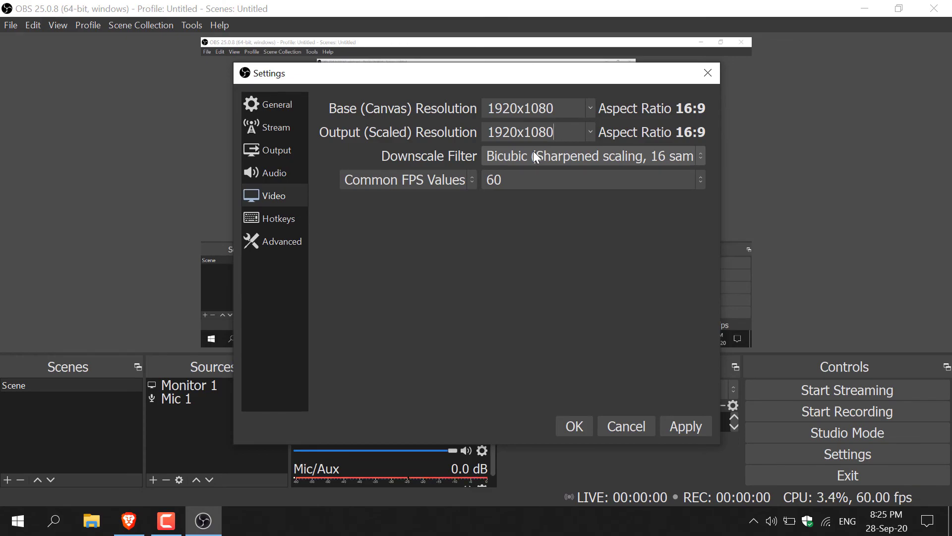
pyautogui.click(683, 427)
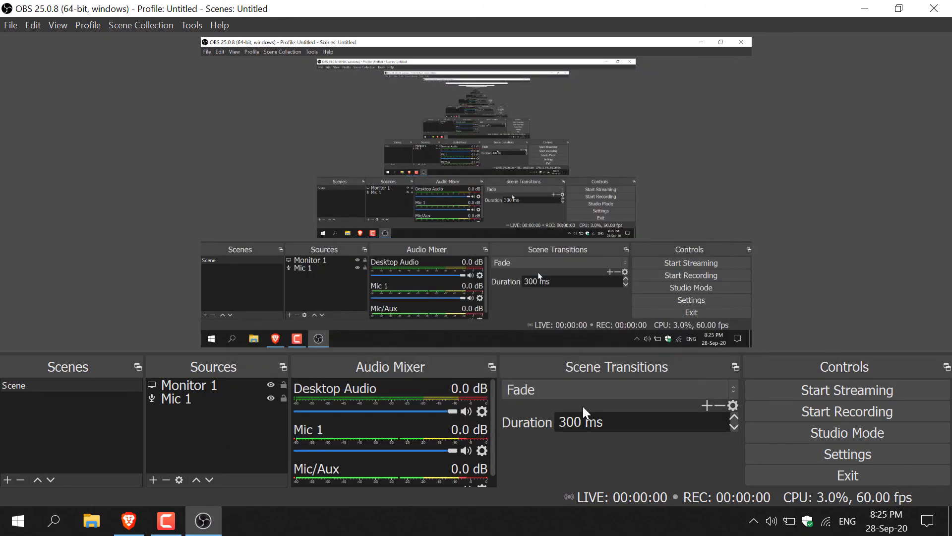